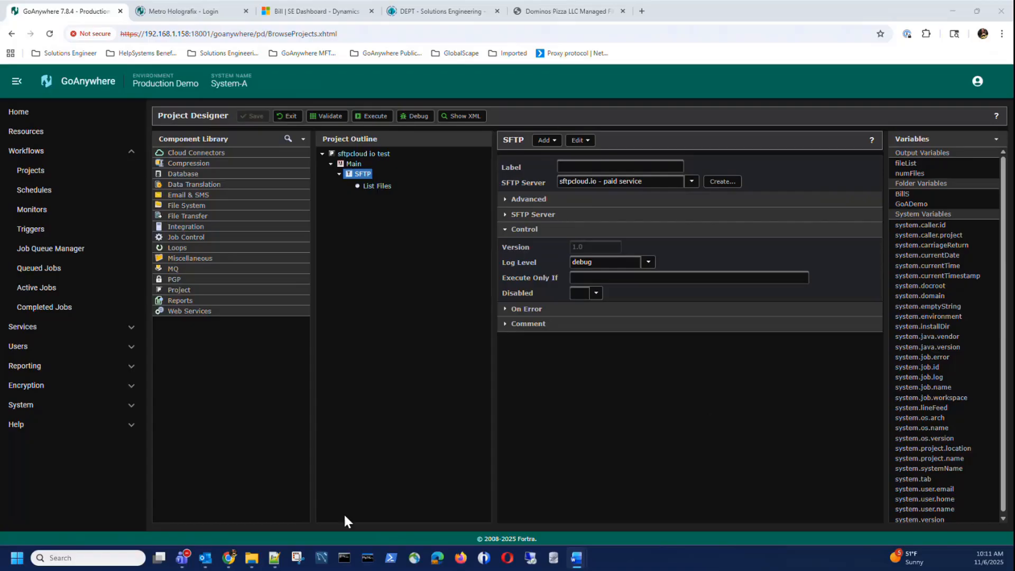
# Step: Switch to Notepad++ to read the "SFTP Troubleshooting - successful - relevant.txt" log, and return to GoAnywhere in the browser
pyautogui.moveTo(274, 564)
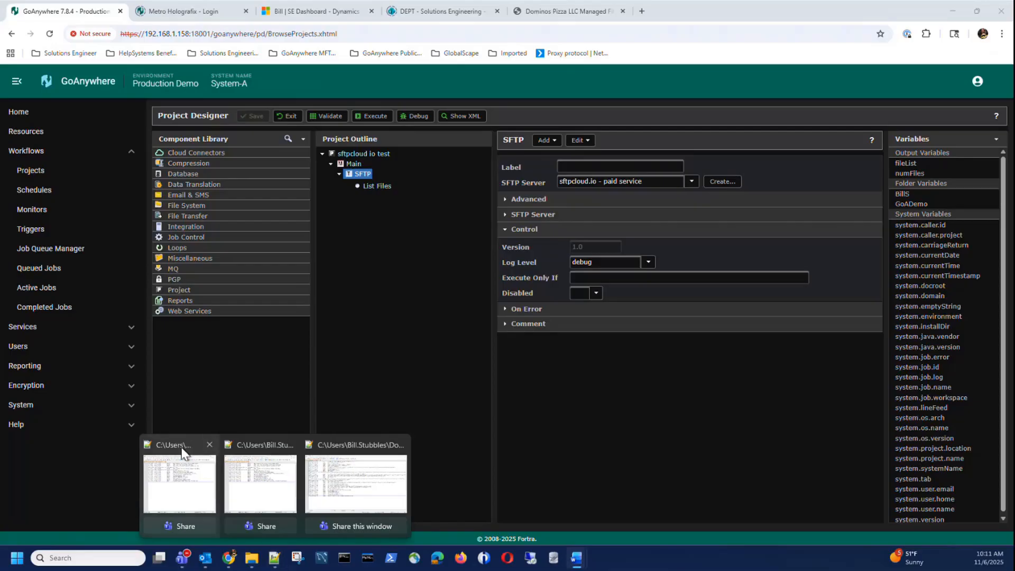
pyautogui.click(256, 446)
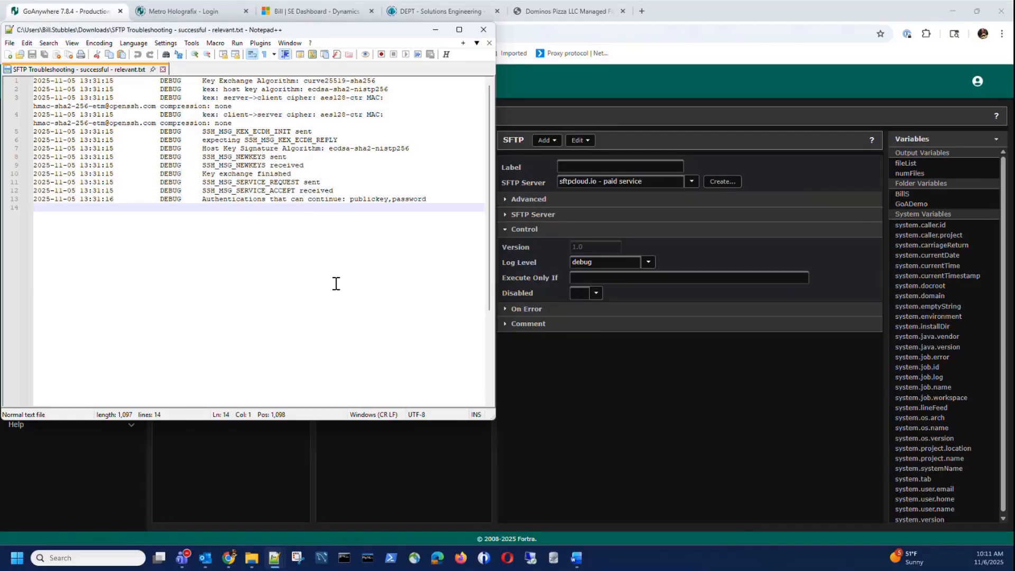
pyautogui.click(585, 410)
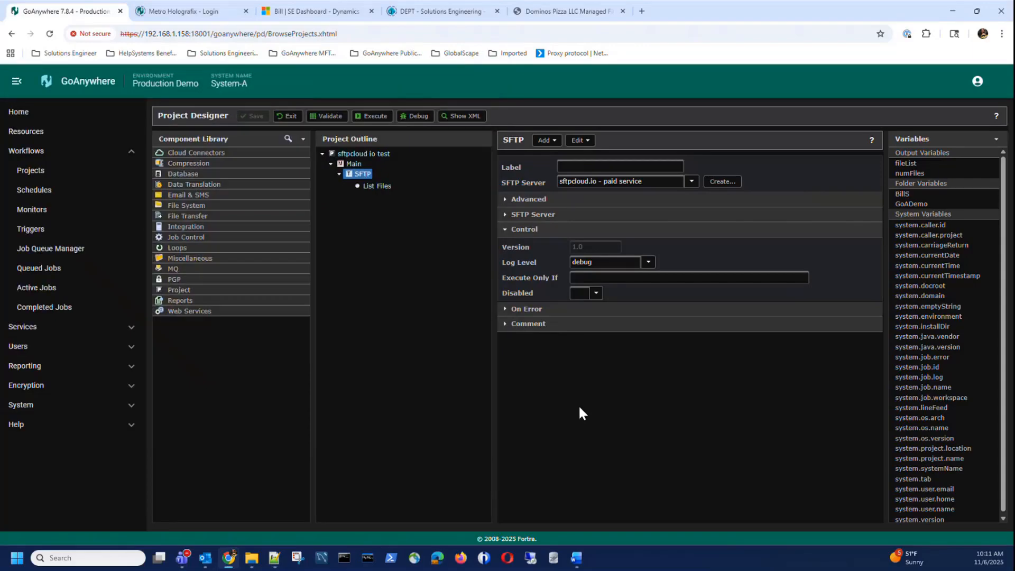
# Step: Open the "sftpcloud.io - paid service" SSH server resource and view its algorithm settings
pyautogui.click(33, 133)
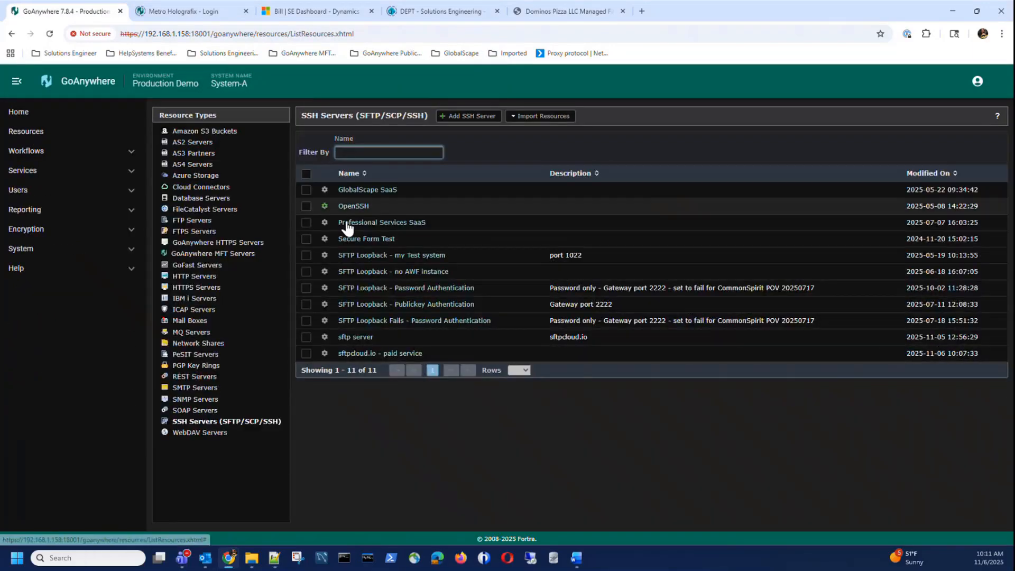
pyautogui.click(369, 353)
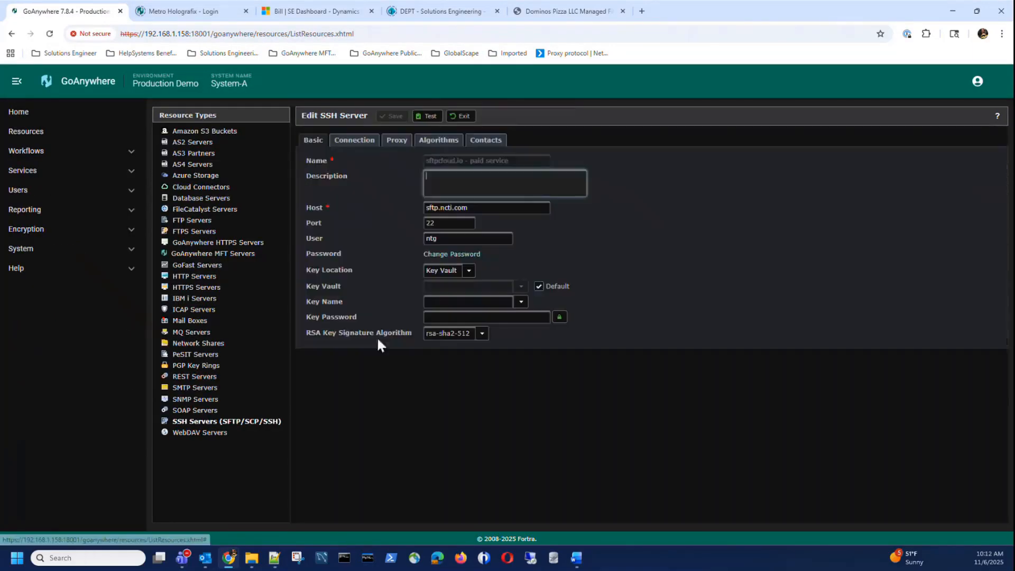
pyautogui.click(446, 142)
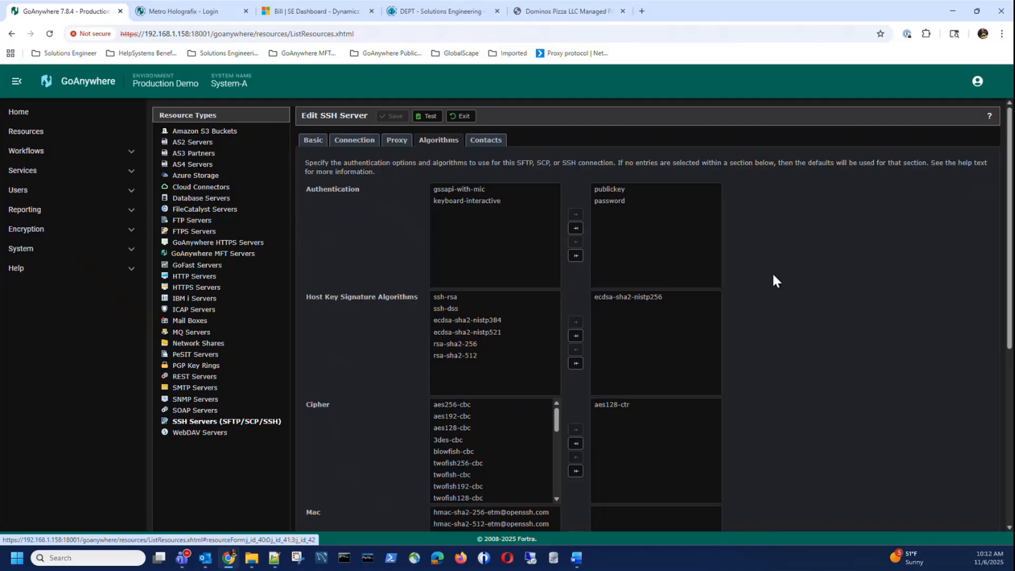
# Step: Show the failed and successful "relevant" logs side by side in Notepad++, compare them, and return to GoAnywhere
pyautogui.moveTo(274, 557)
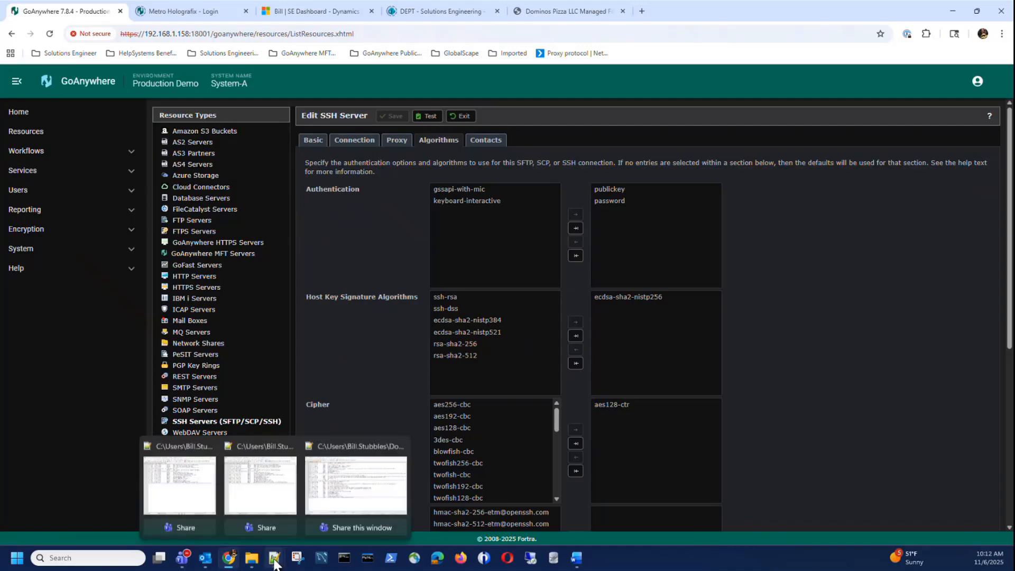
pyautogui.click(355, 473)
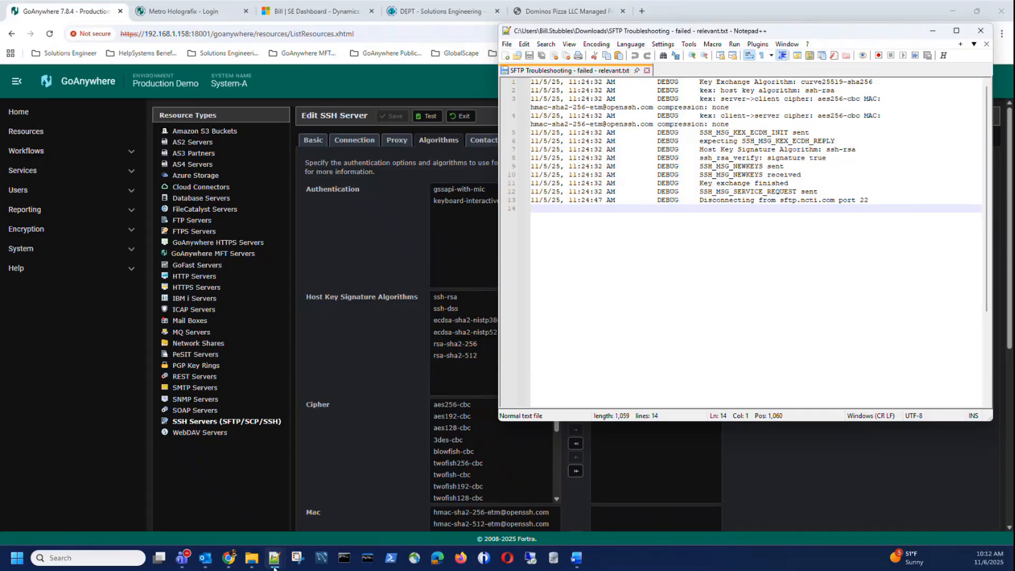
pyautogui.moveTo(271, 563)
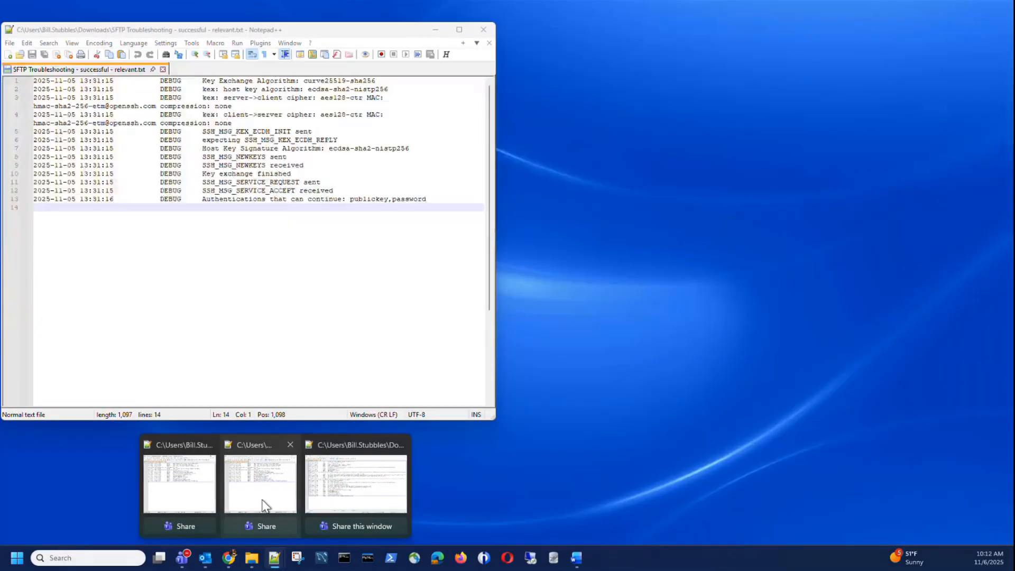
pyautogui.click(261, 498)
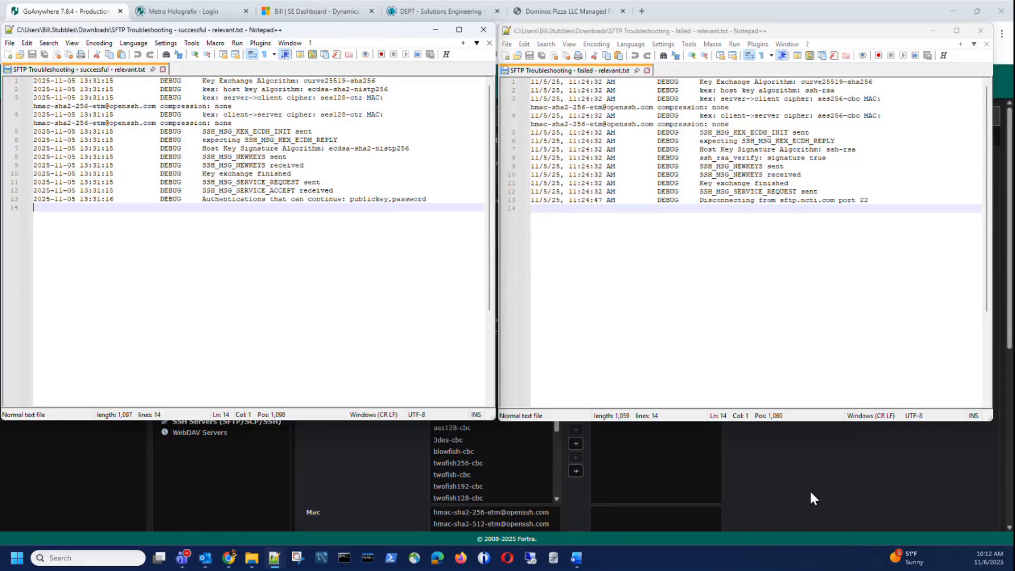
pyautogui.click(782, 500)
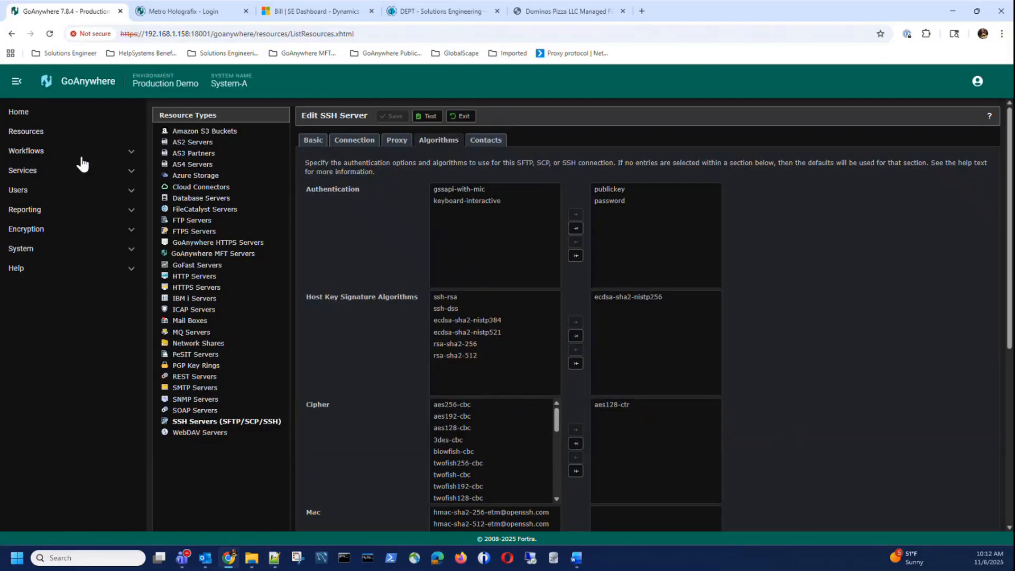
# Step: Open the "sftpcloud io test" project and inspect the server and log level settings of its SFTP task
pyautogui.click(22, 154)
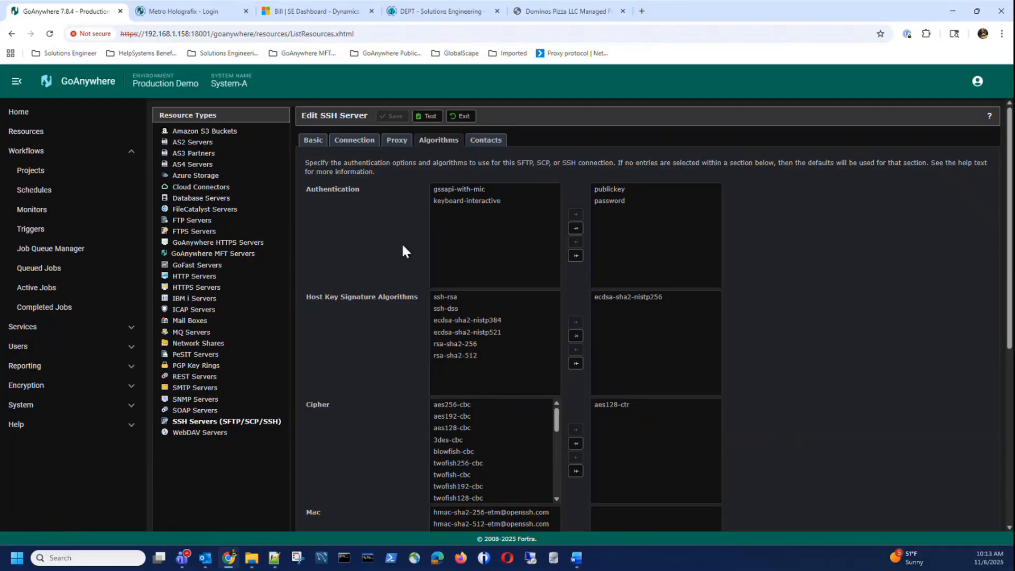
pyautogui.click(34, 169)
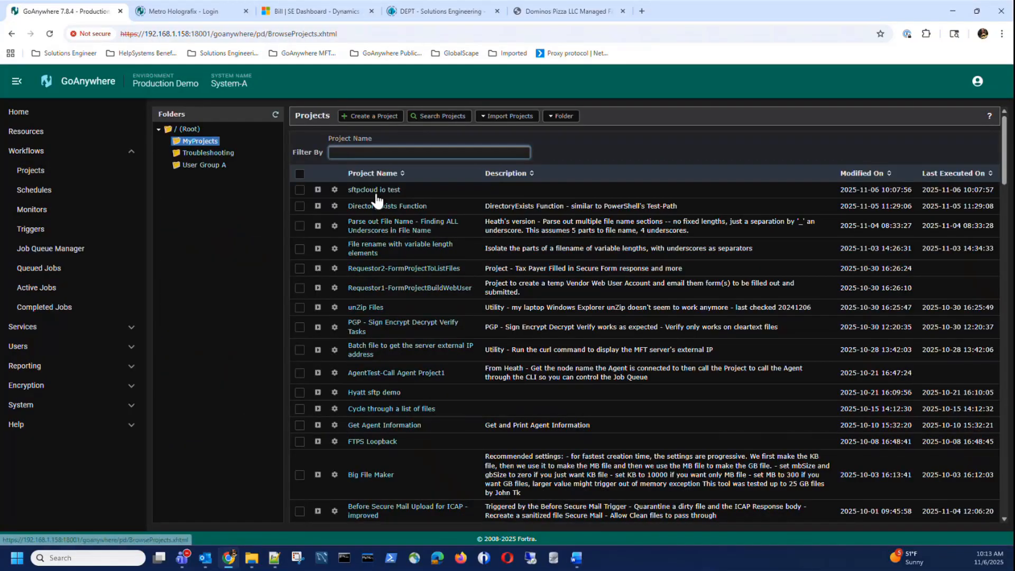
pyautogui.click(373, 199)
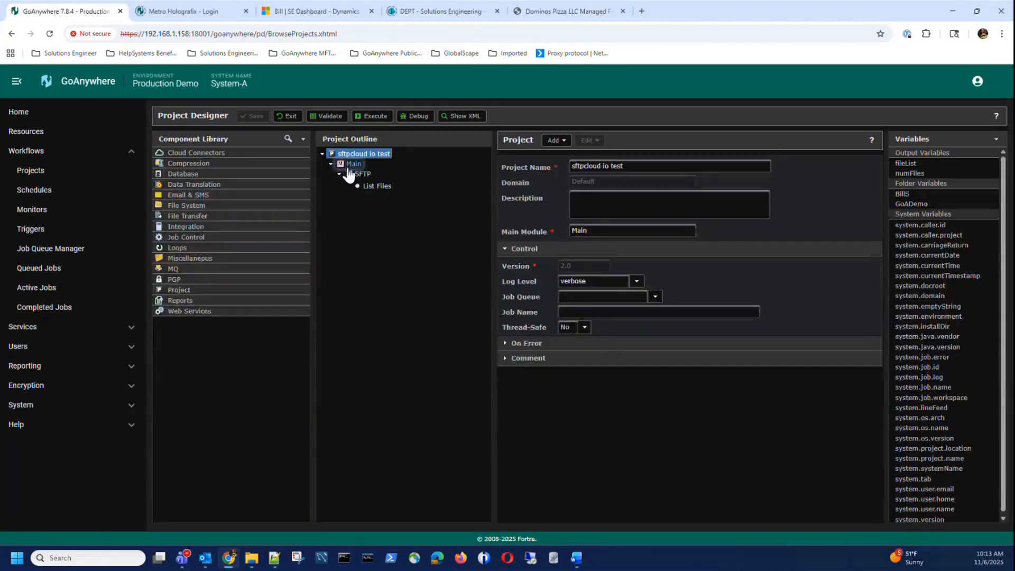
pyautogui.click(352, 172)
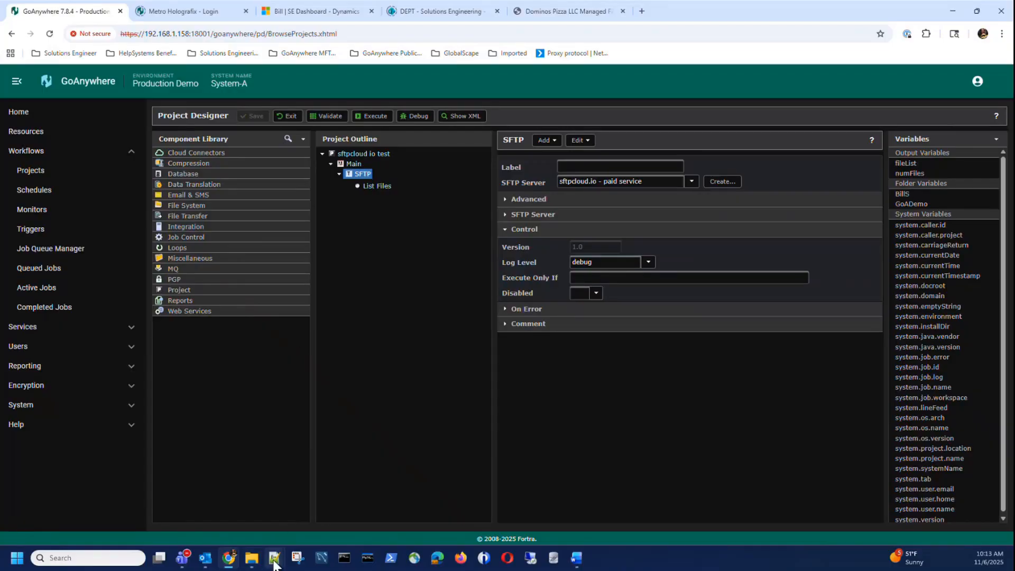
# Step: Review the full "SFTP Troubleshooting - successful.txt" log in Notepad++ and highlight its Key Exchange Algorithm entry
pyautogui.moveTo(274, 558)
pyautogui.click(333, 505)
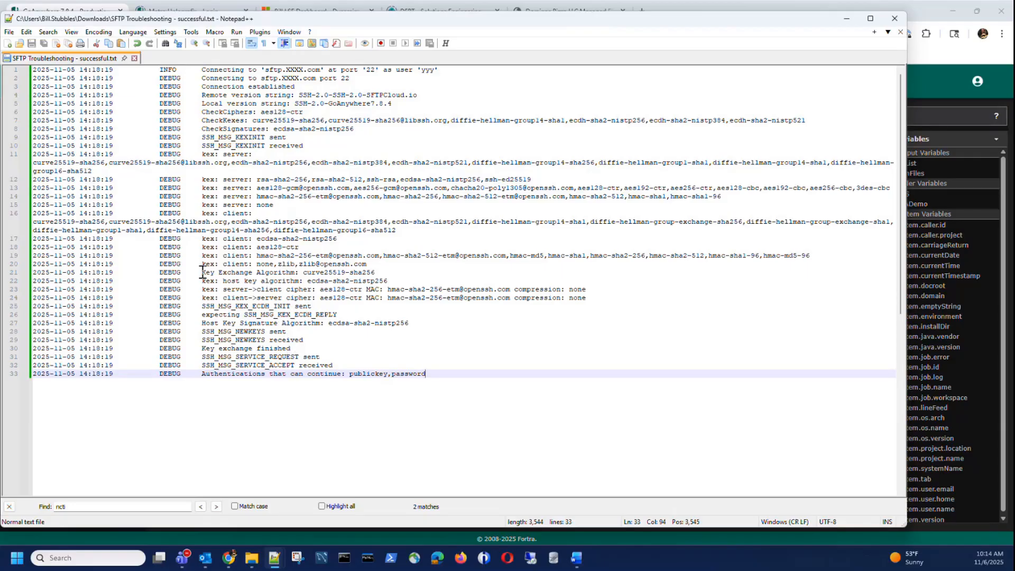
pyautogui.moveTo(202, 272); pyautogui.dragTo(424, 272)
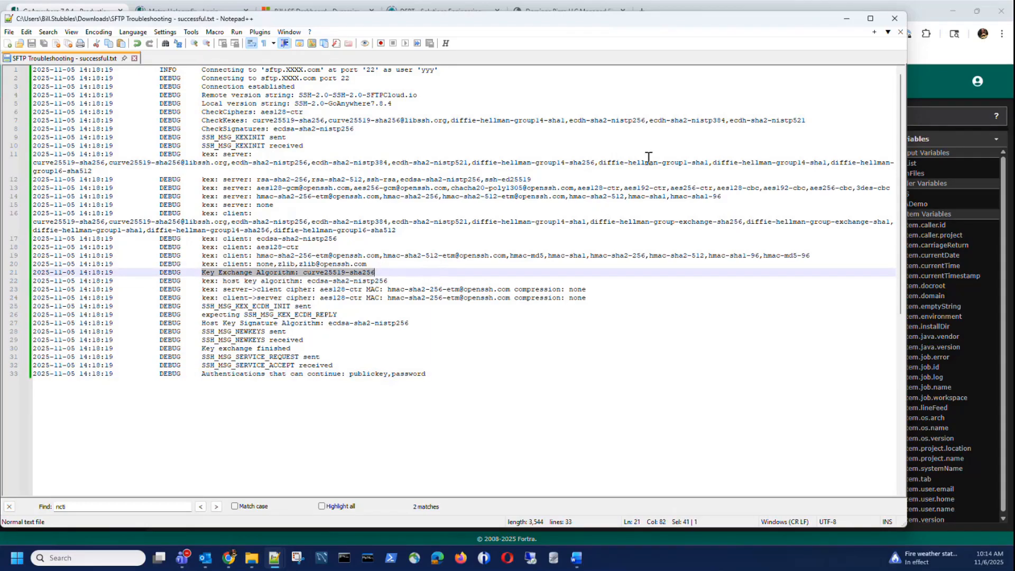
pyautogui.click(847, 19)
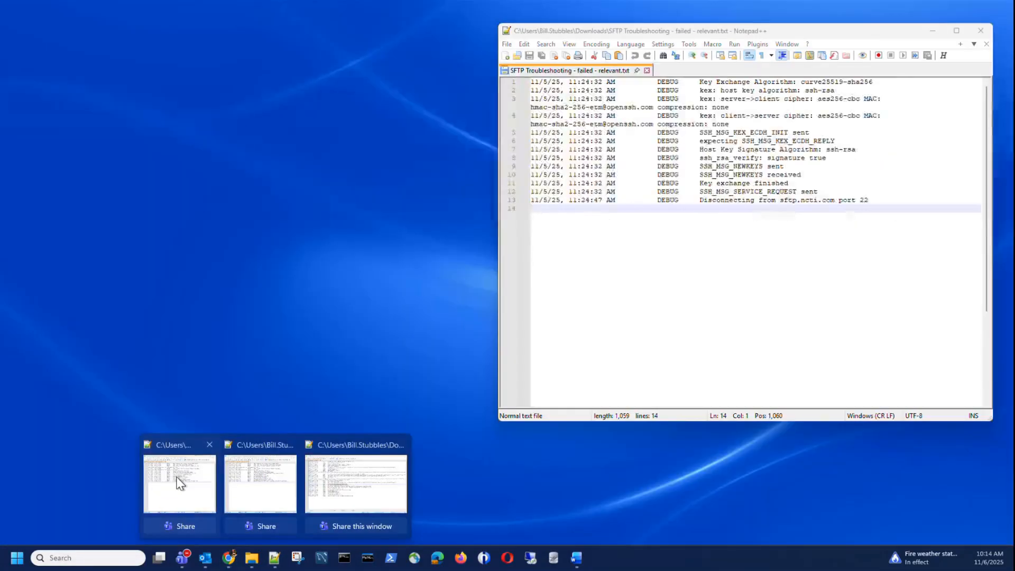
# Step: Compare the key exchange and host key algorithm lines of the successful and failed "relevant" logs side by side, highlighting the successful log's entries
pyautogui.click(178, 480)
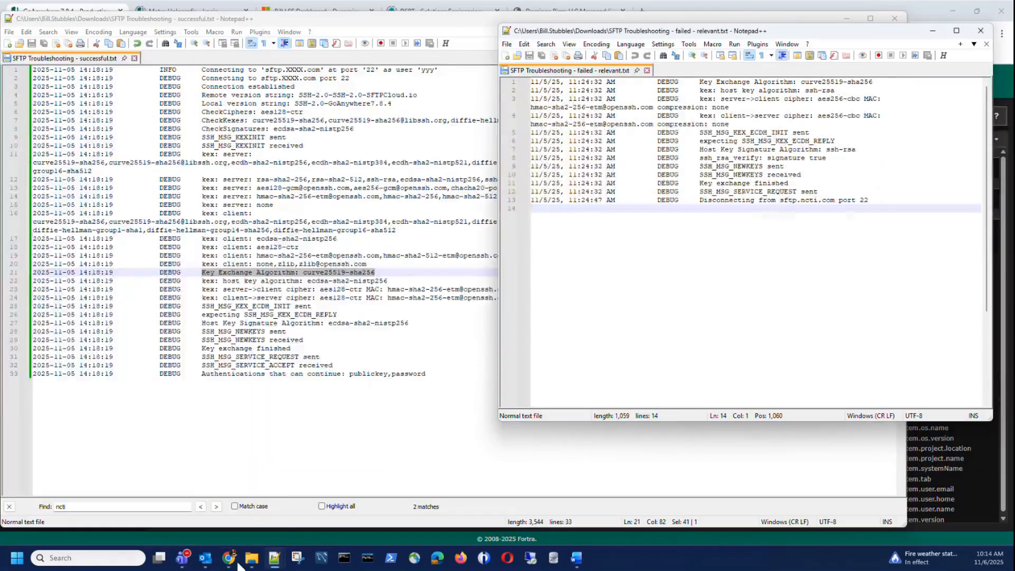
pyautogui.moveTo(273, 558)
pyautogui.click(264, 493)
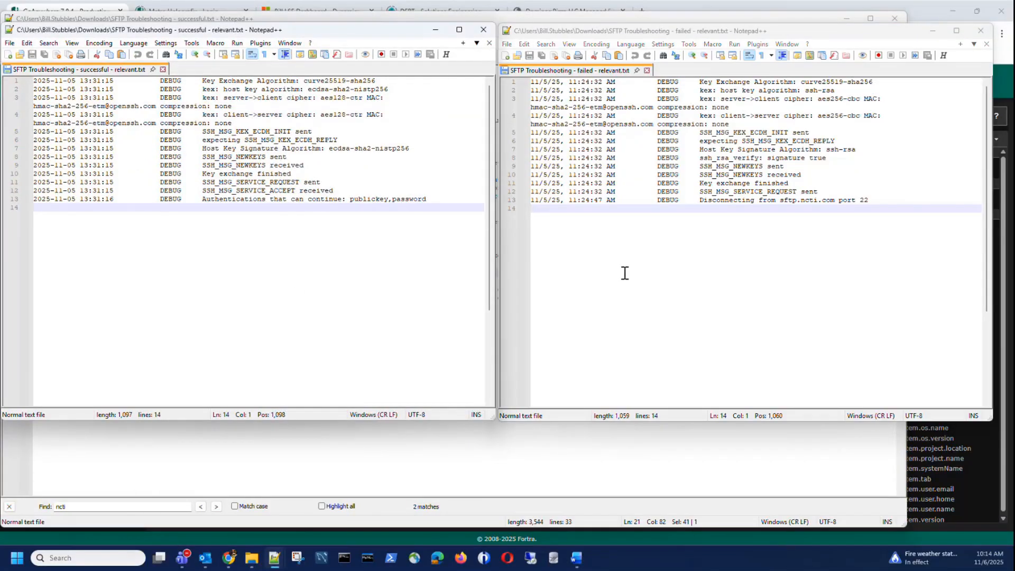
pyautogui.click(304, 82)
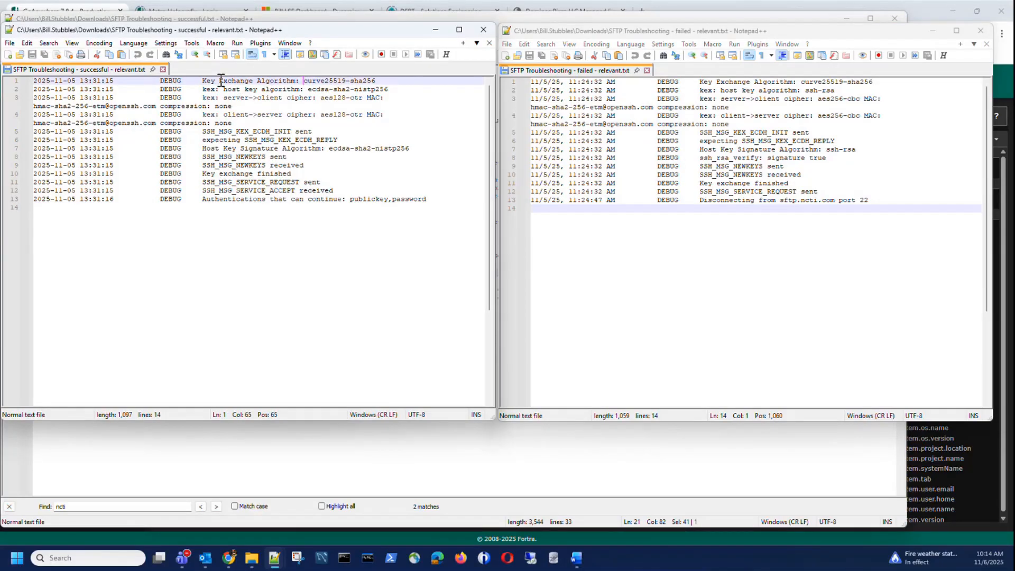
pyautogui.moveTo(202, 81); pyautogui.dragTo(391, 77)
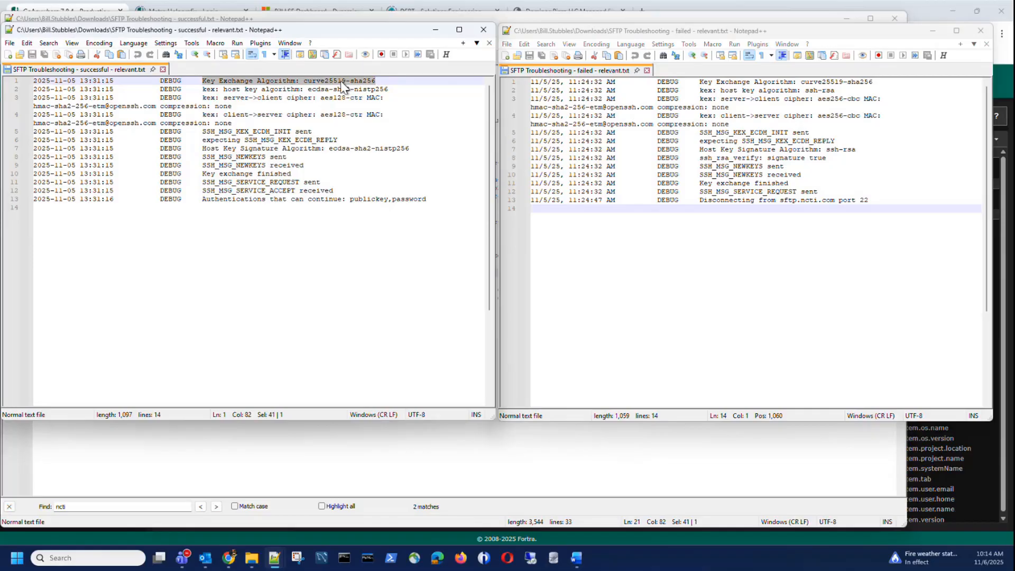
pyautogui.click(287, 82)
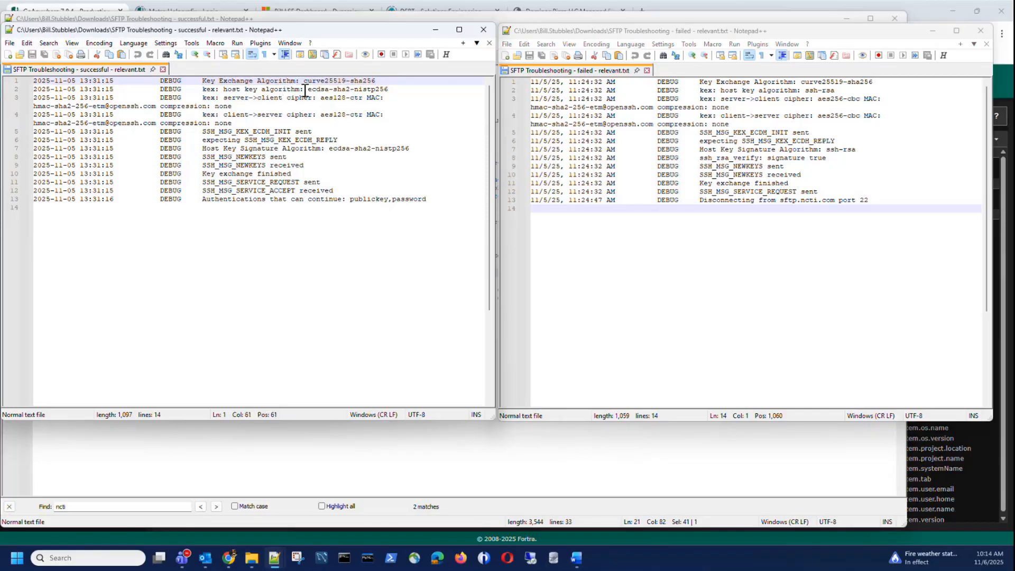
pyautogui.moveTo(306, 88); pyautogui.dragTo(401, 91)
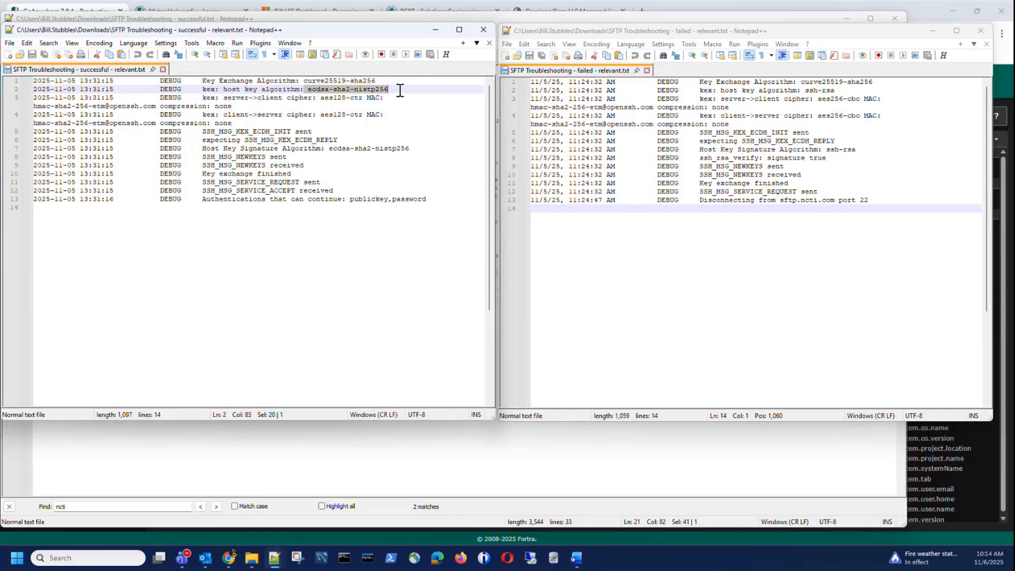
pyautogui.click(783, 90)
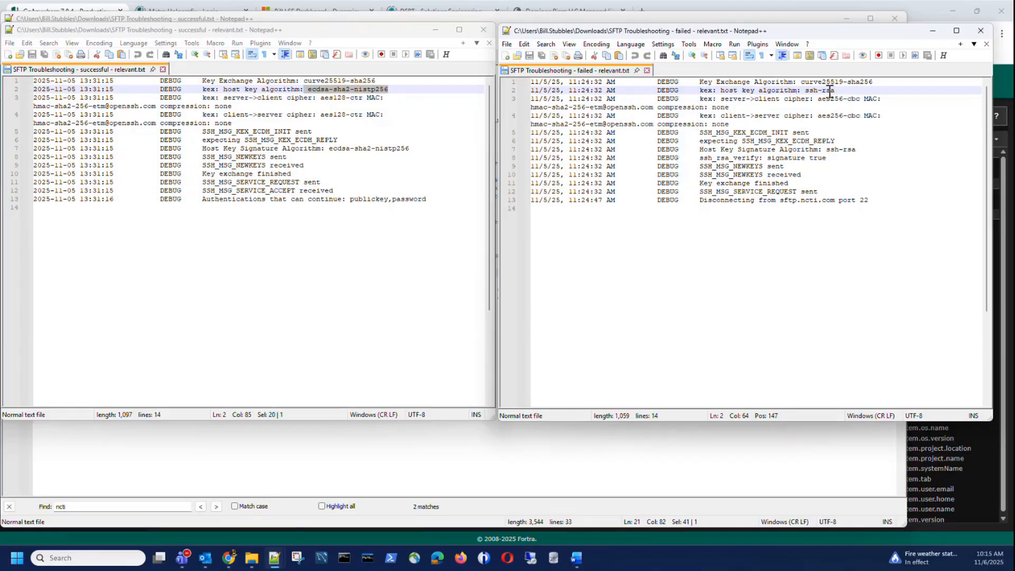
# Step: Return to GoAnywhere and check the host key signature algorithms configured on the "sftpcloud.io - paid service" SSH server
pyautogui.click(230, 560)
pyautogui.click(33, 133)
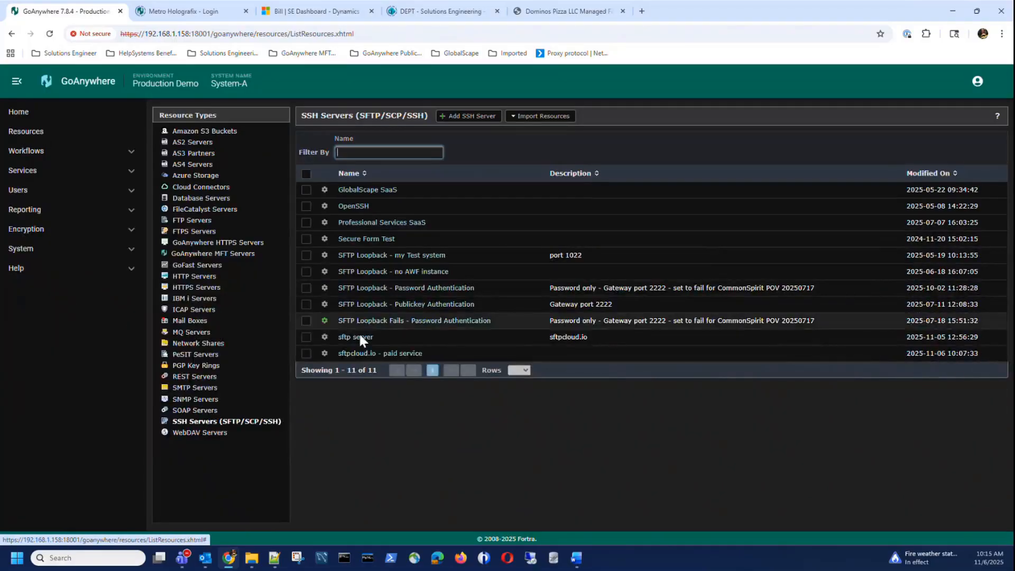
pyautogui.click(358, 334)
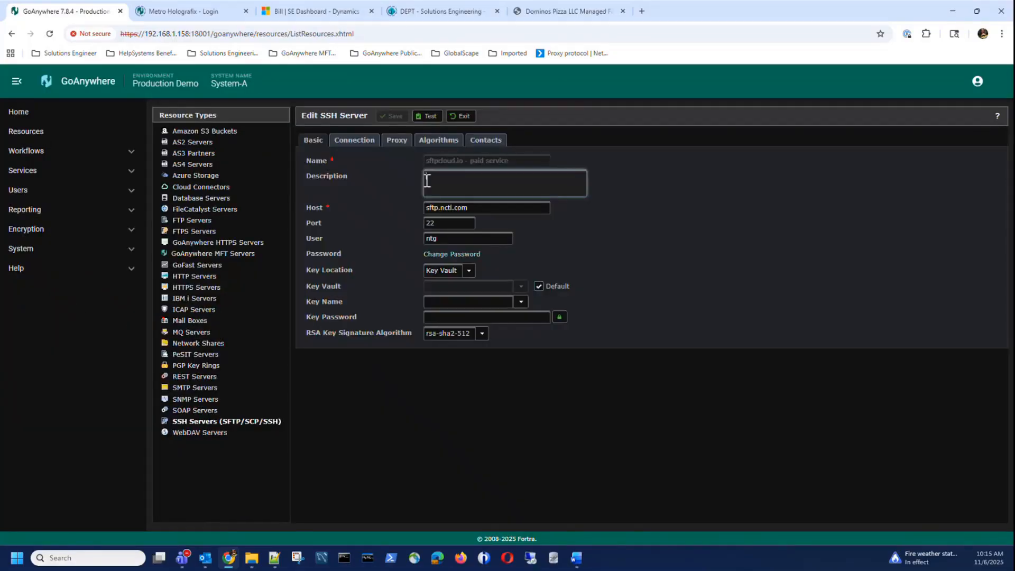
pyautogui.click(432, 139)
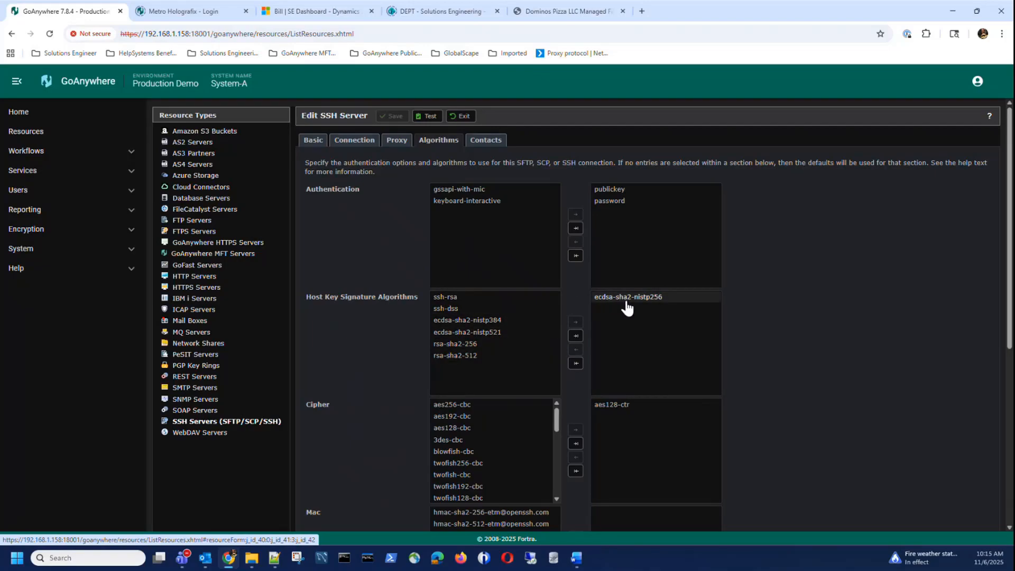
# Step: Compare the client-to-server cipher lines of the failed and successful "relevant" logs in Notepad++, highlighting both ciphers, and return to GoAnywhere
pyautogui.moveTo(275, 561)
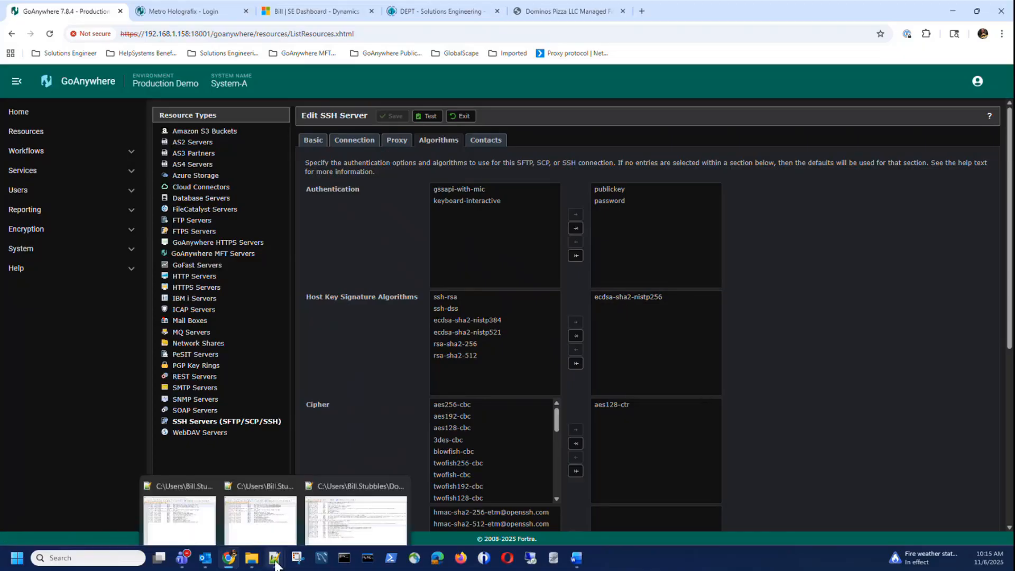
pyautogui.click(188, 479)
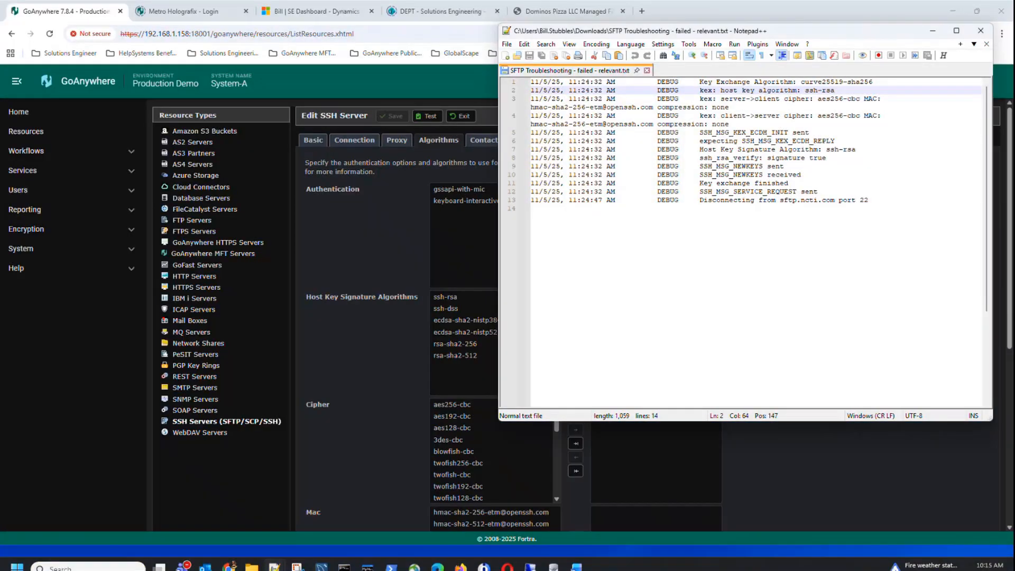
pyautogui.moveTo(275, 562)
pyautogui.click(269, 489)
pyautogui.click(269, 491)
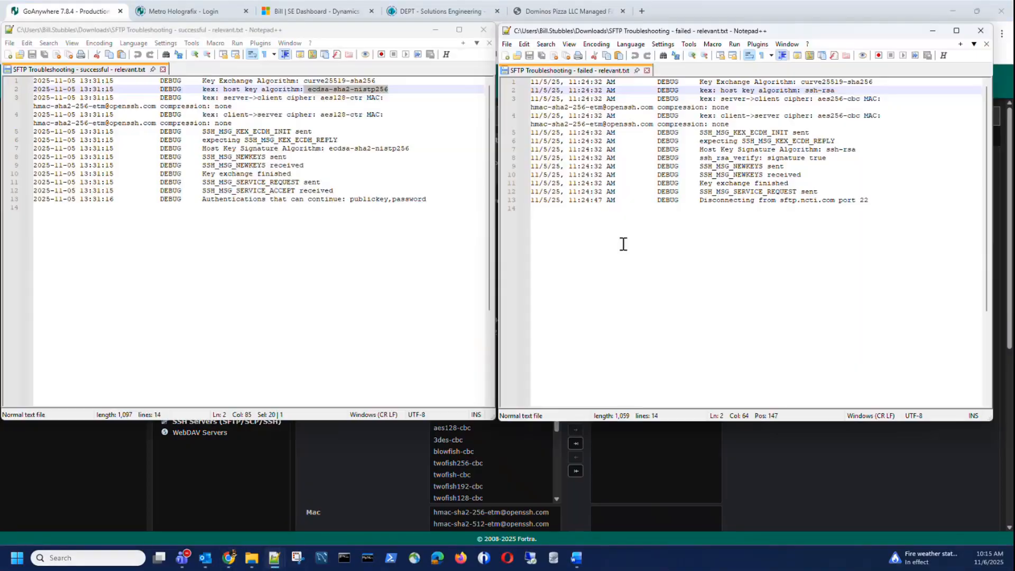
pyautogui.click(633, 235)
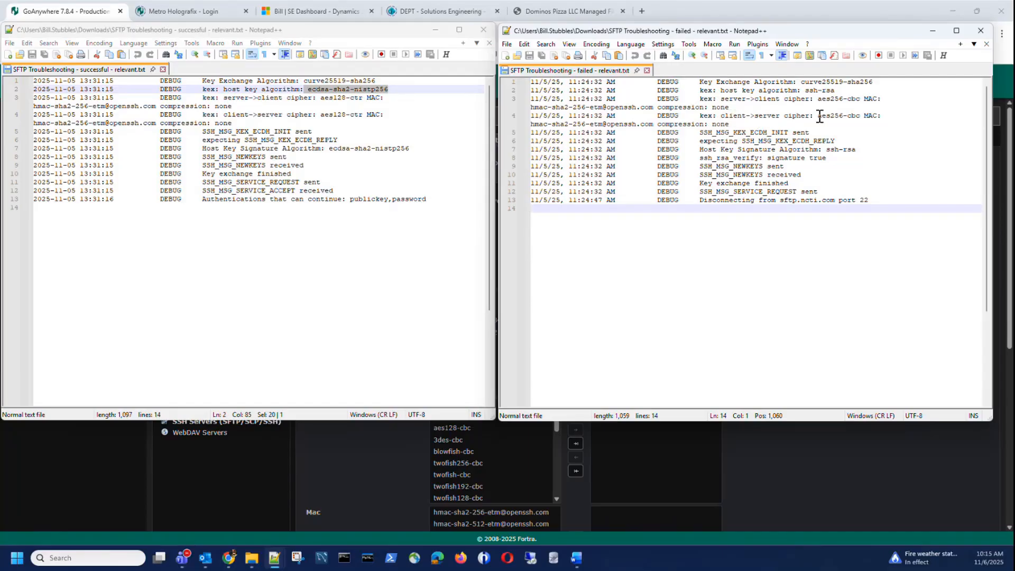
pyautogui.moveTo(817, 115); pyautogui.dragTo(883, 116)
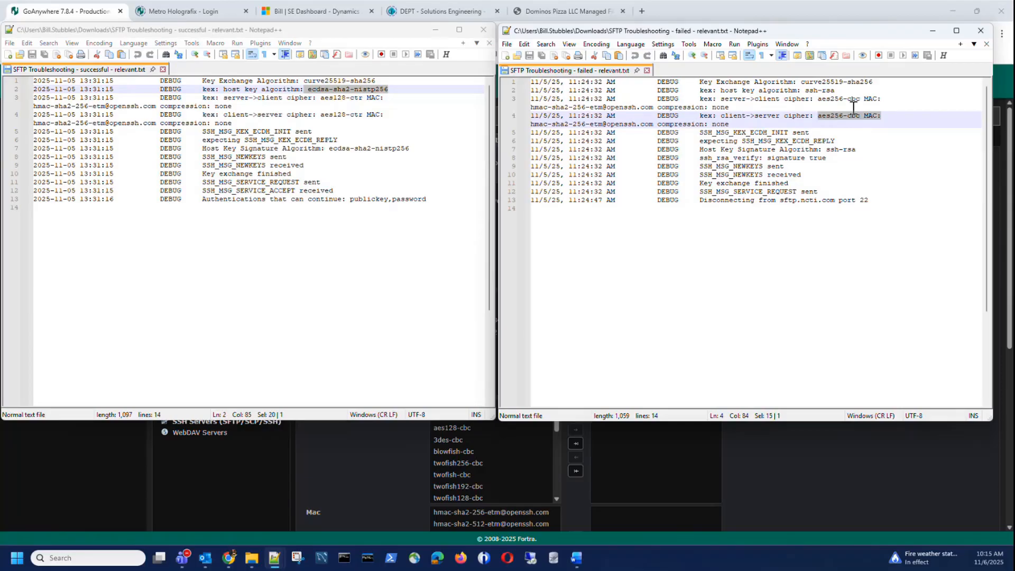
pyautogui.click(344, 114)
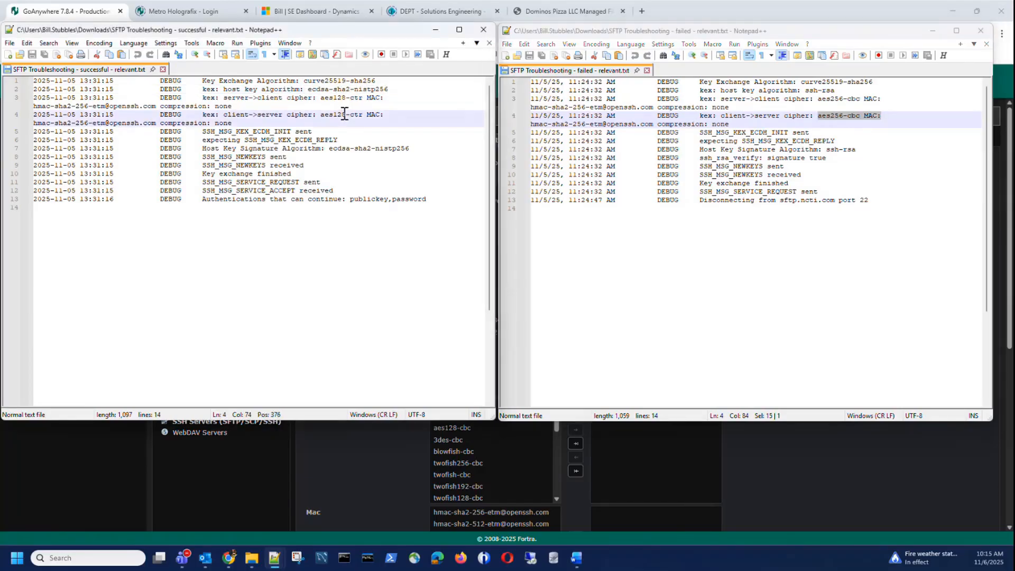
pyautogui.moveTo(320, 114); pyautogui.dragTo(370, 114)
pyautogui.click(760, 466)
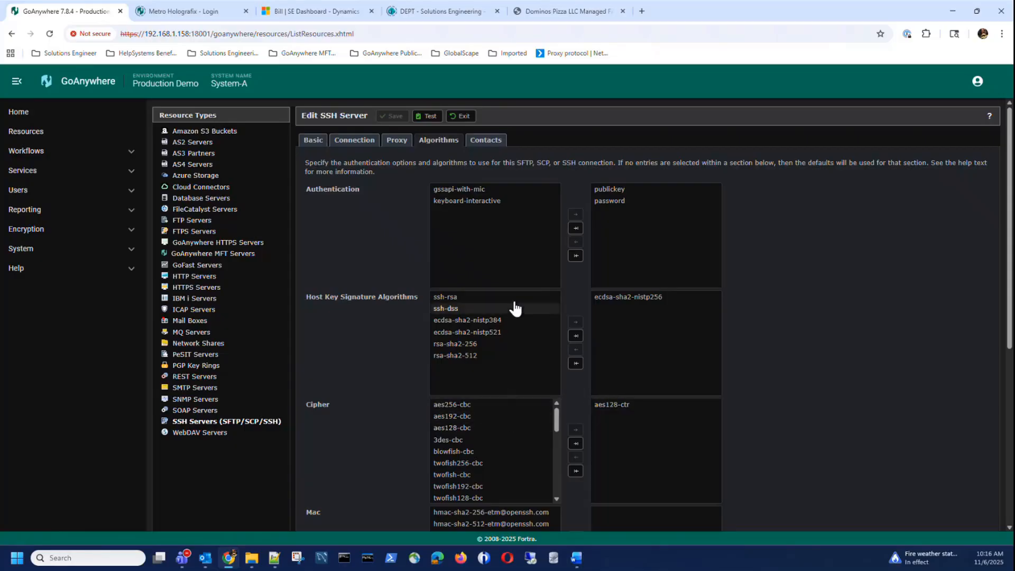
# Step: Run a connection test on the SSH server using the SFTP protocol and close the test results
pyautogui.click(425, 117)
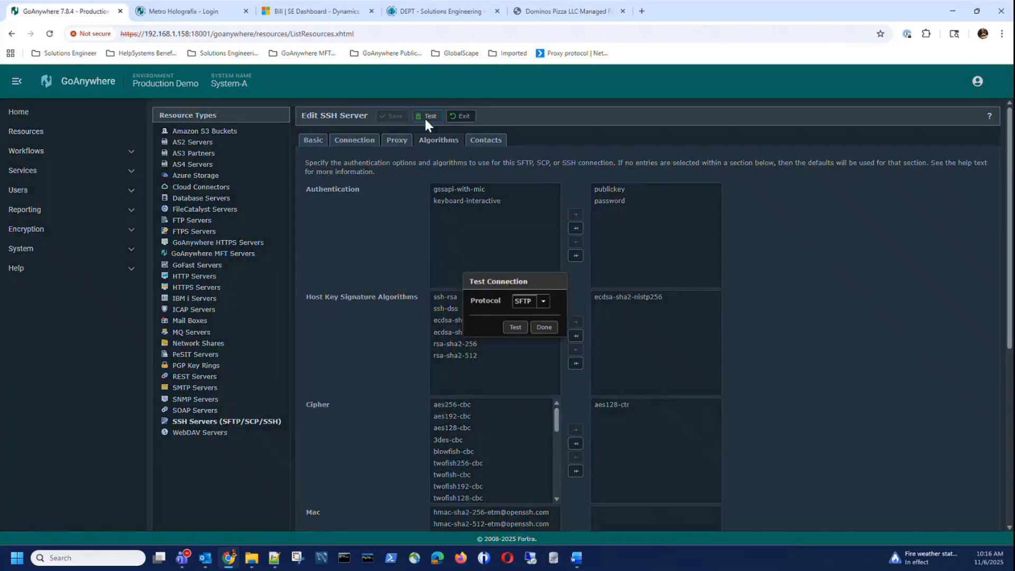
pyautogui.click(513, 326)
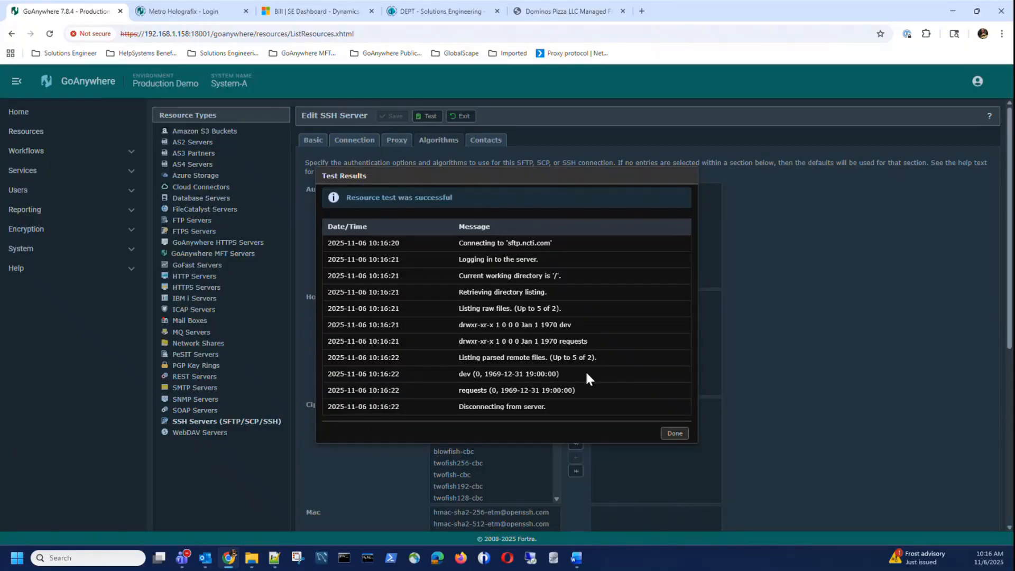
pyautogui.click(673, 435)
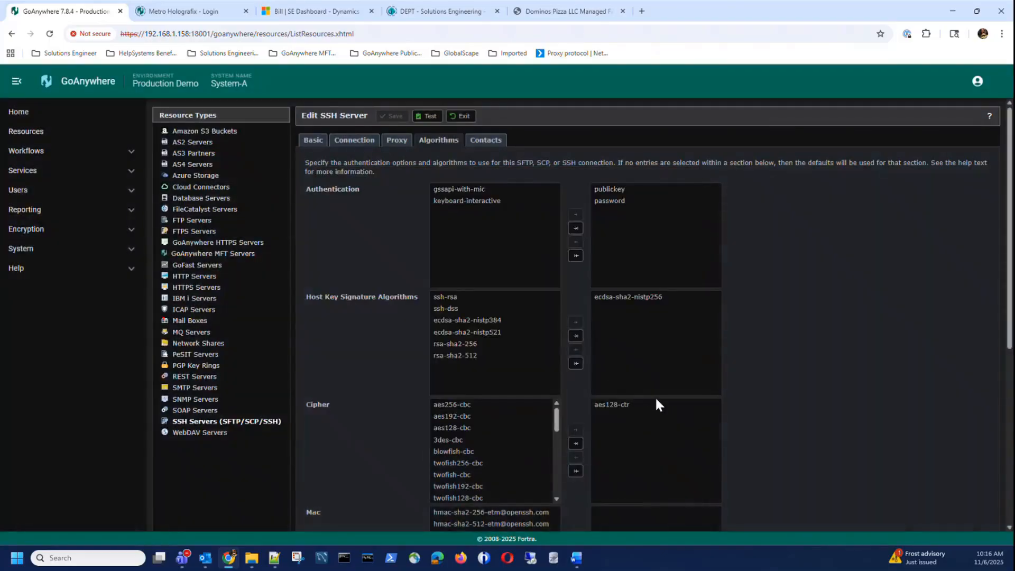
# Step: Switch to Notepad++ and bring up the full "SFTP Troubleshooting - successful.txt" log
pyautogui.moveTo(274, 557)
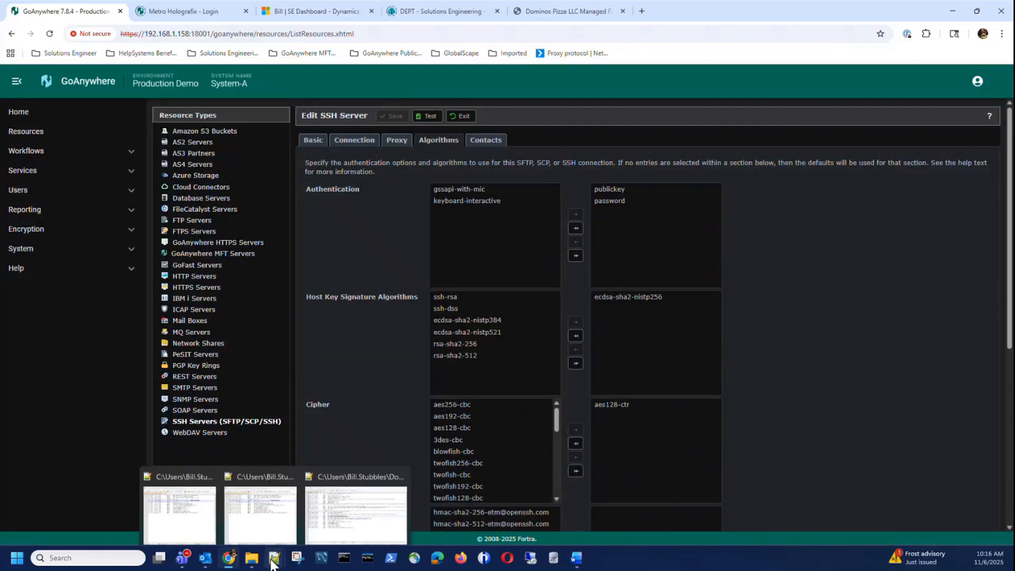
pyautogui.click(344, 511)
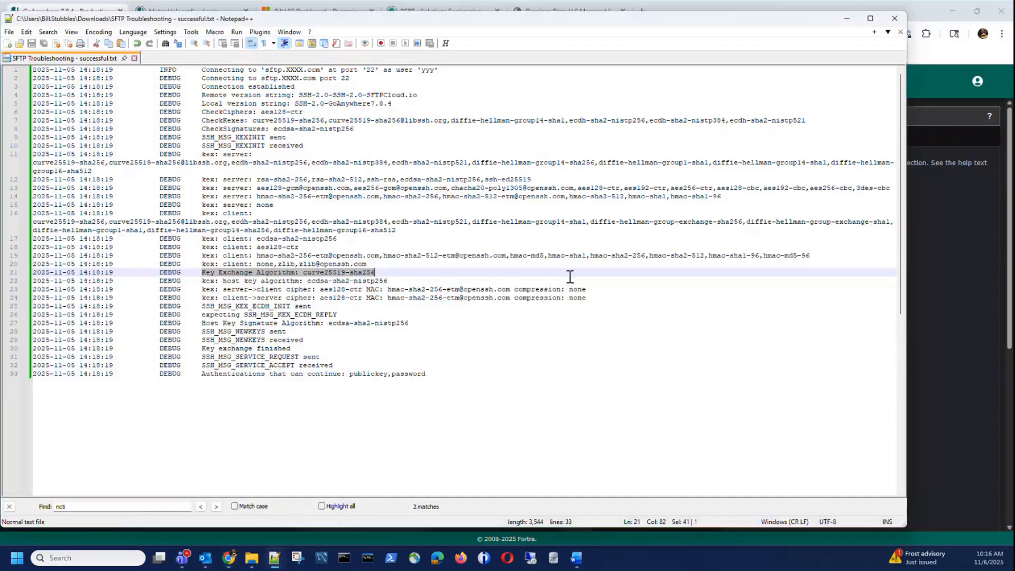